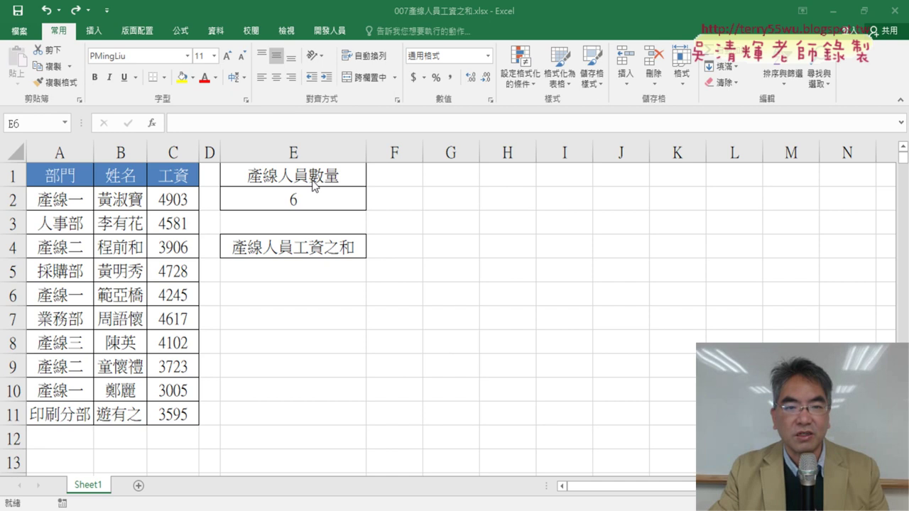
Step: Review the department and salary columns and the COUNTIF formula behind the count
left_click(313, 184)
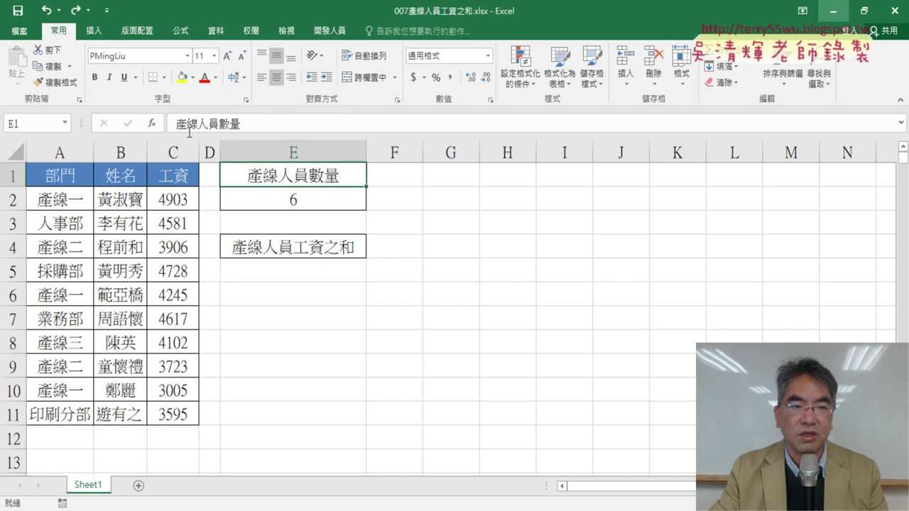
left_click(62, 200)
left_click(64, 250)
left_click(283, 201)
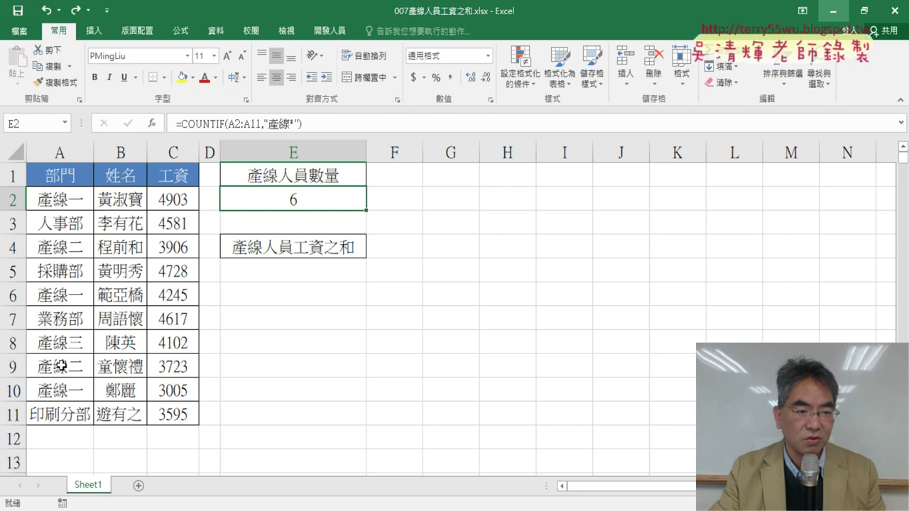
left_click(62, 392)
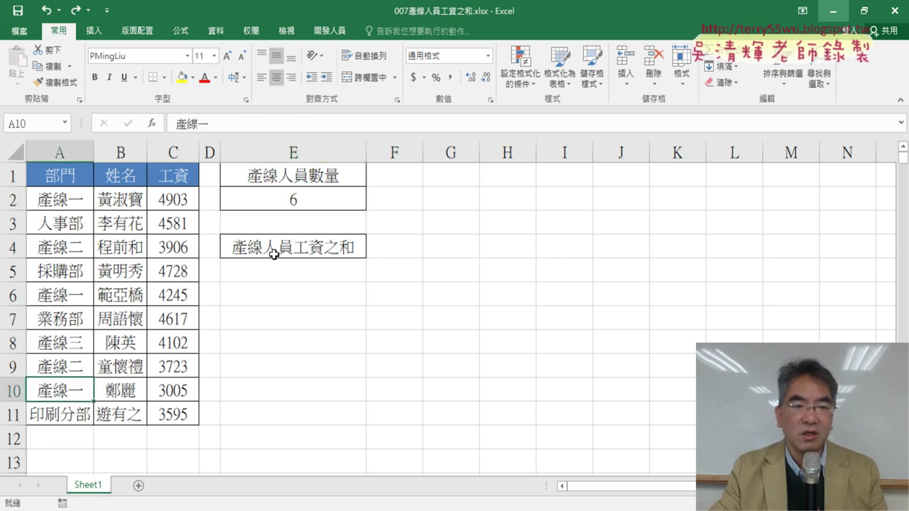
left_click(290, 265)
left_click(169, 158)
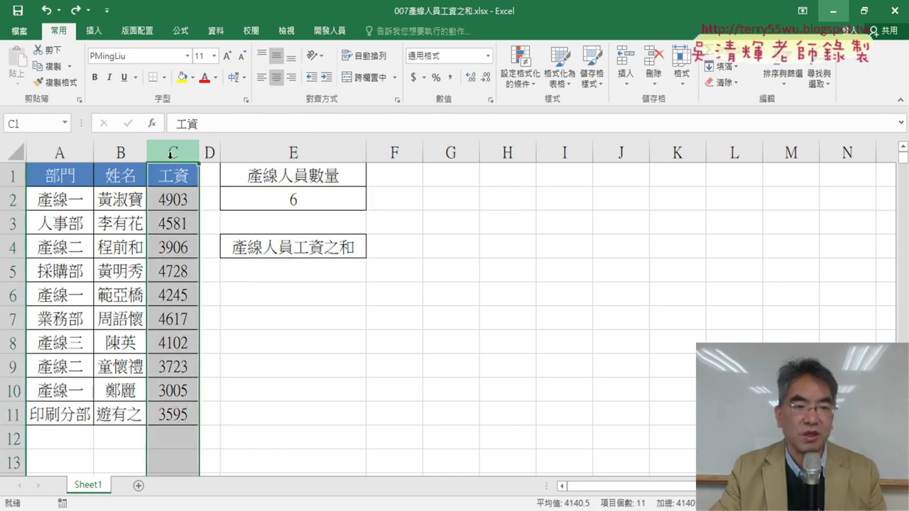
left_click(62, 151)
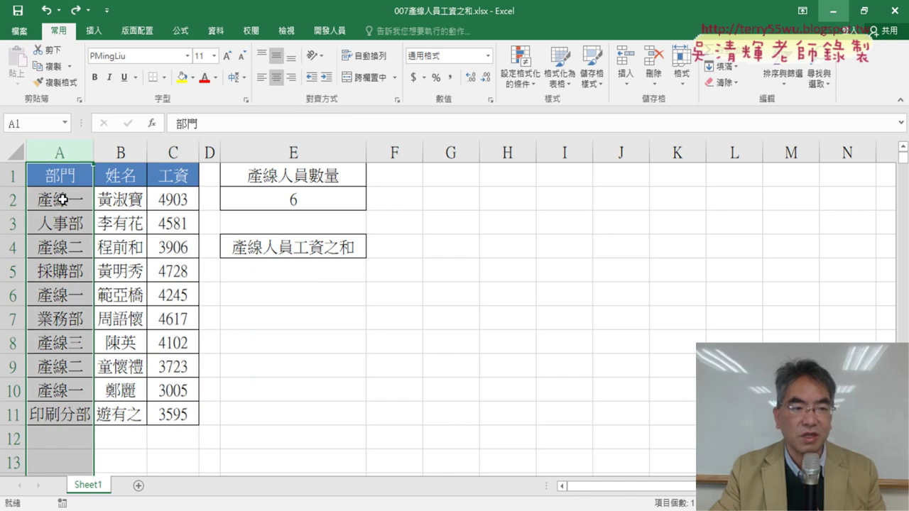
left_click(62, 200)
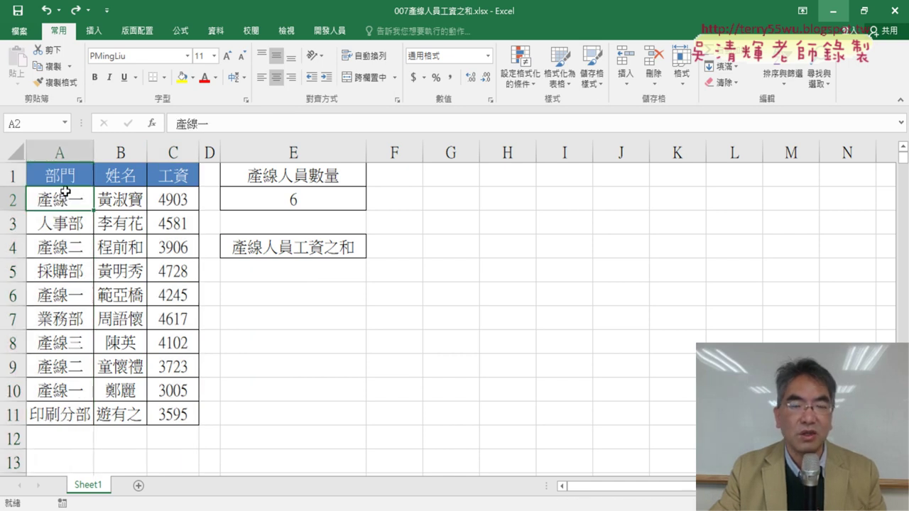
left_click(176, 202)
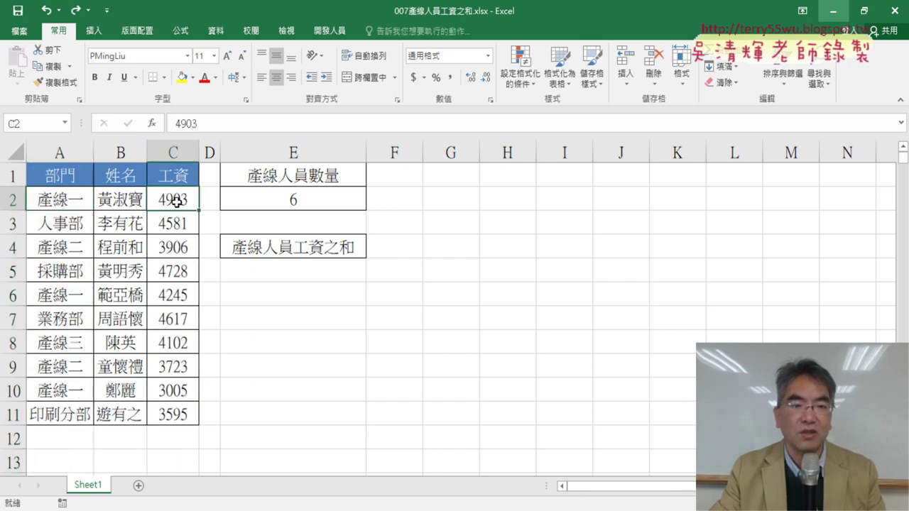
Step: Look over the column E result cells and select E5 under the salary-sum heading
left_click(328, 278)
left_click(340, 253)
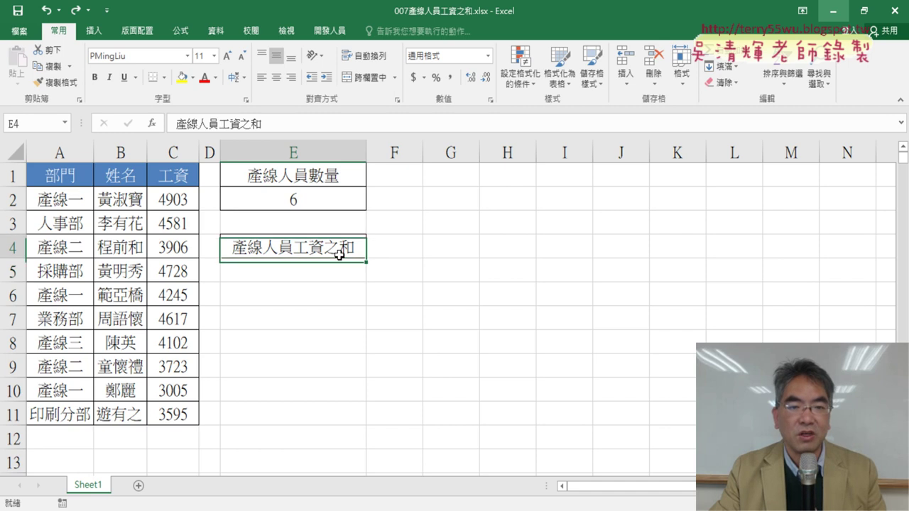
left_click(345, 183)
left_click(337, 247)
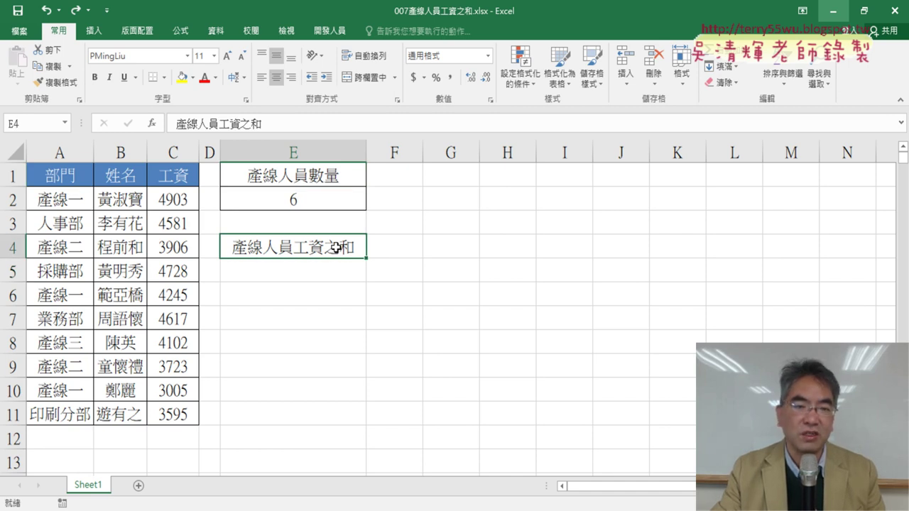
left_click(328, 277)
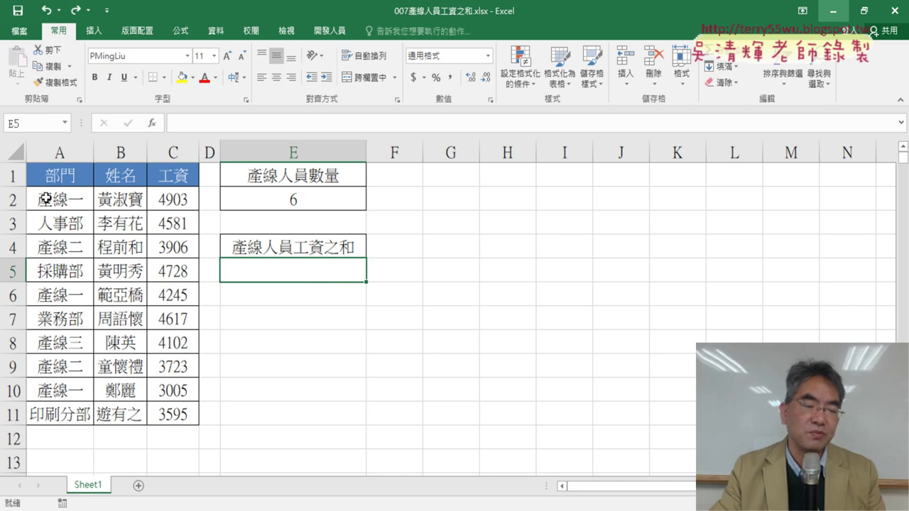
left_click(179, 201)
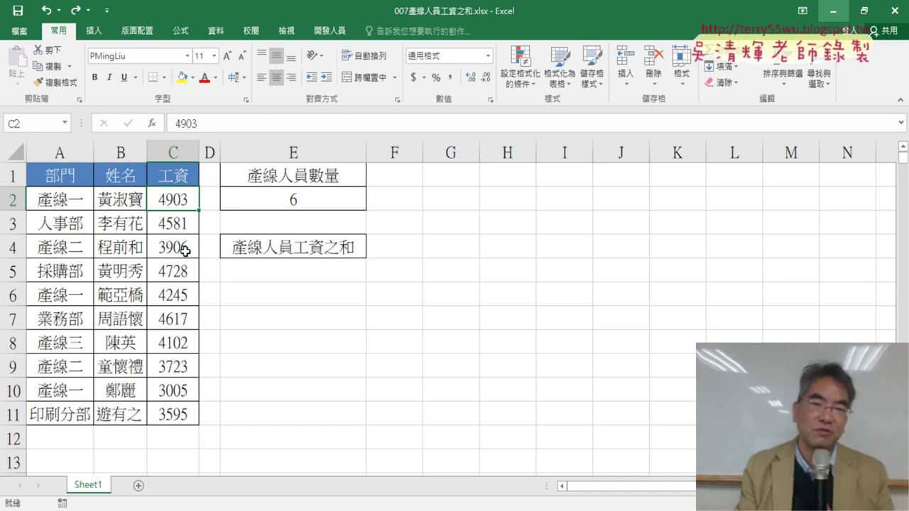
left_click(293, 274)
Step: Insert SUMIF into E5 from the 數學與三角函數 function category
left_click(155, 125)
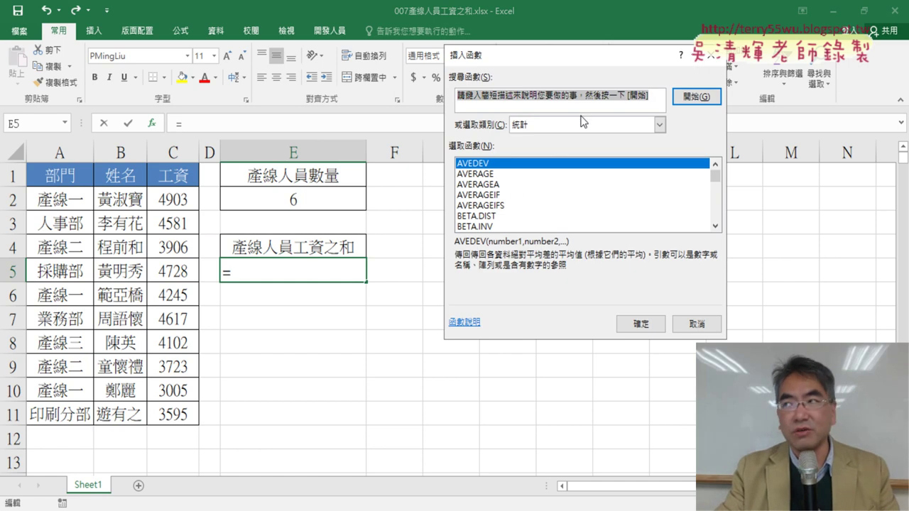
left_click(584, 125)
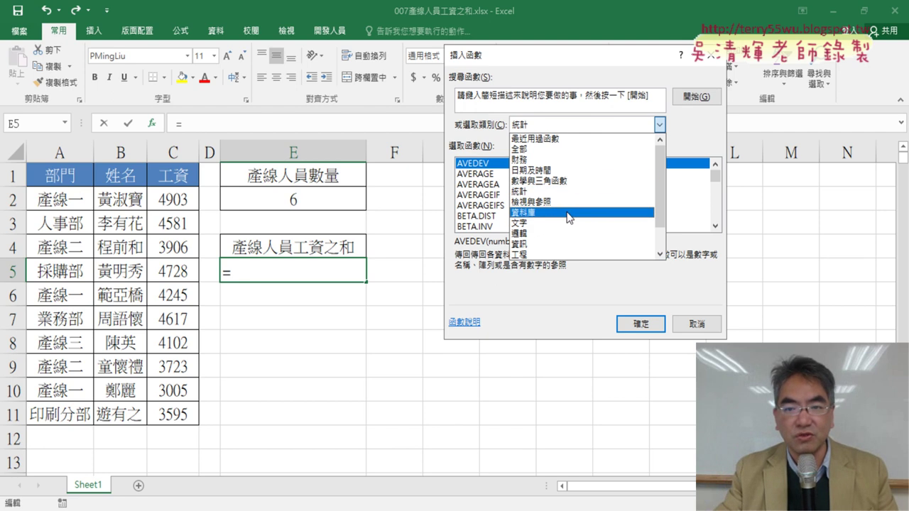
left_click(575, 180)
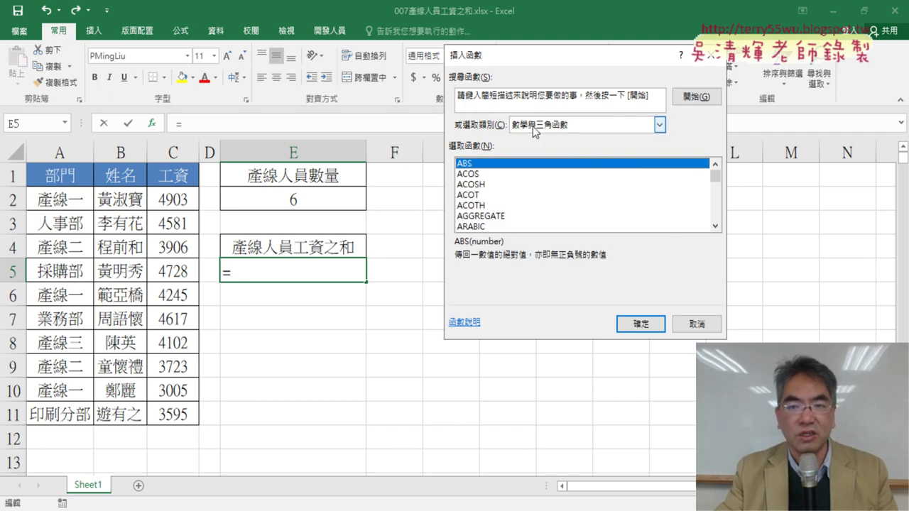
left_click_drag(715, 177, 716, 210)
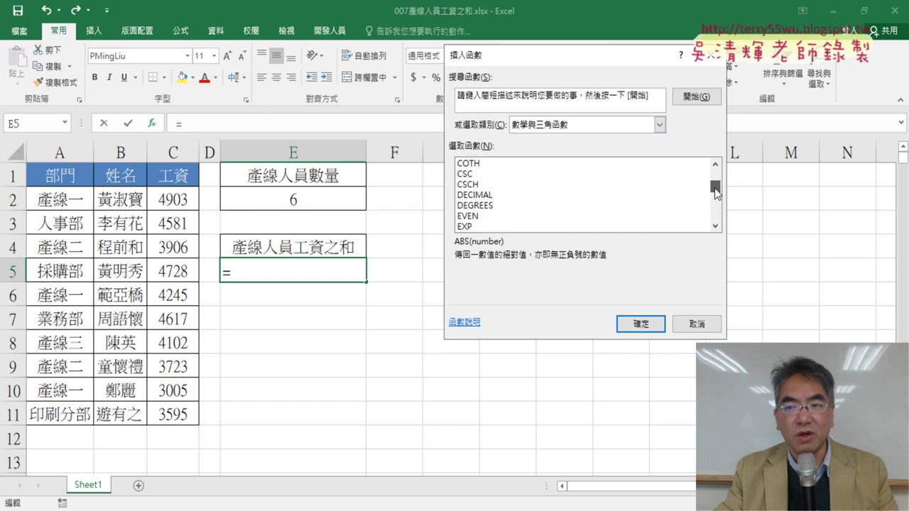
left_click(715, 226)
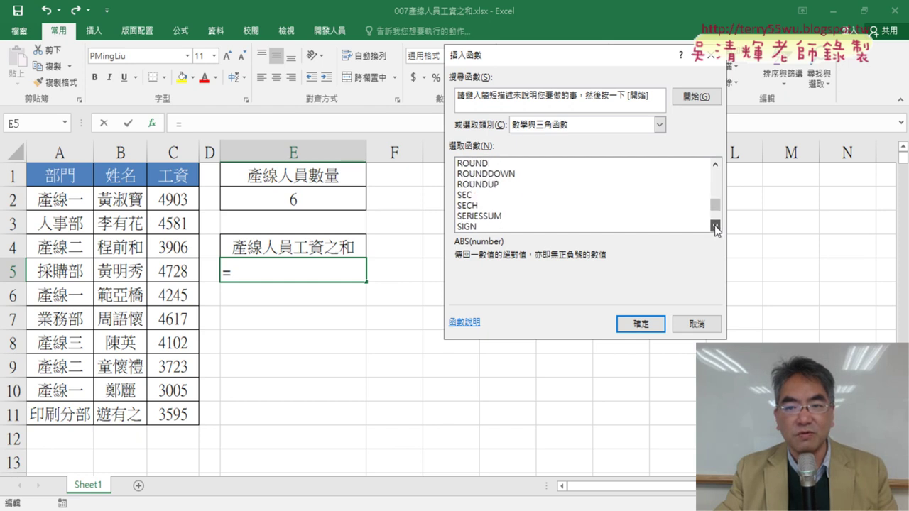
left_click(716, 226)
left_click(715, 225)
left_click(715, 226)
left_click(715, 226)
left_click(715, 226)
left_click(715, 225)
left_click(716, 226)
left_click(715, 226)
left_click(716, 225)
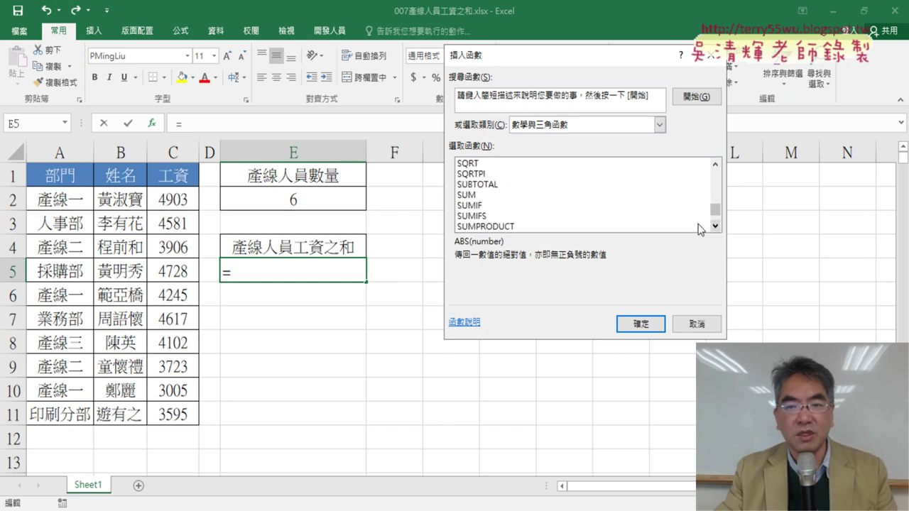
left_click(505, 206)
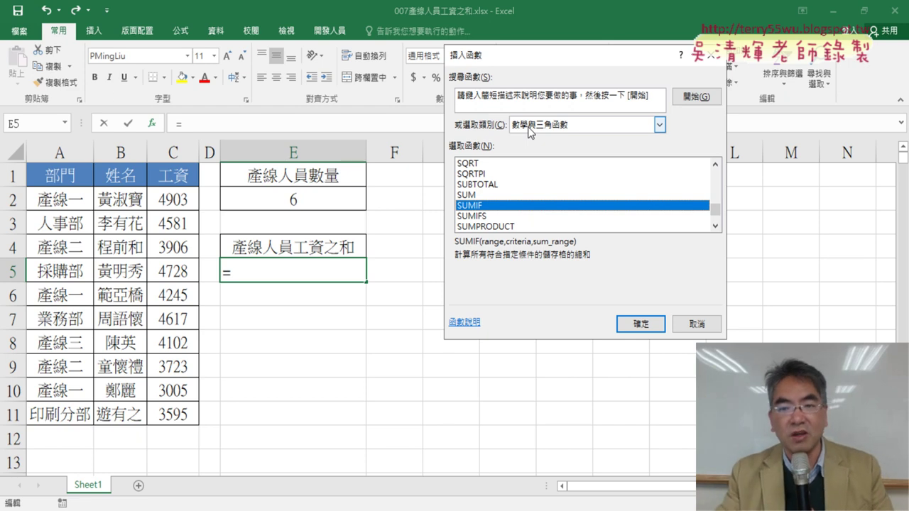
left_click(642, 325)
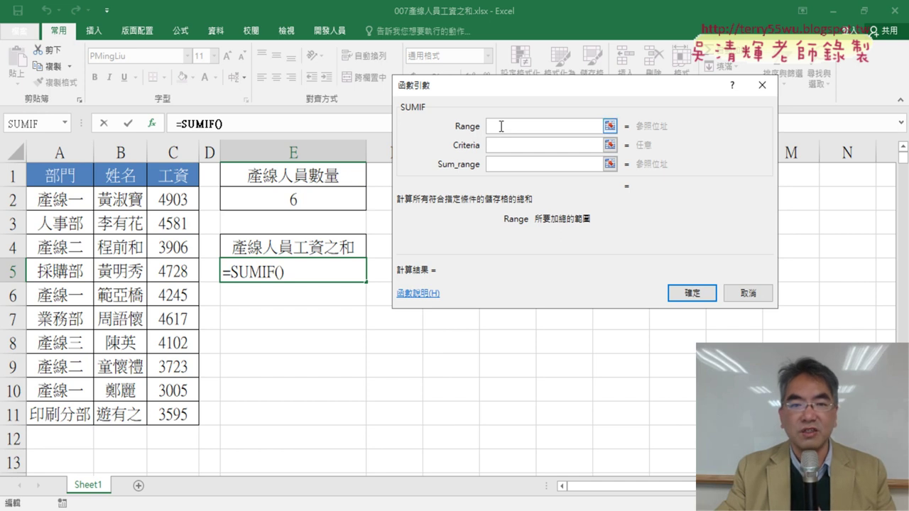
Step: Set the SUMIF range to A2:A11 and enter the criterion 產線*
left_click_drag(69, 201, 69, 414)
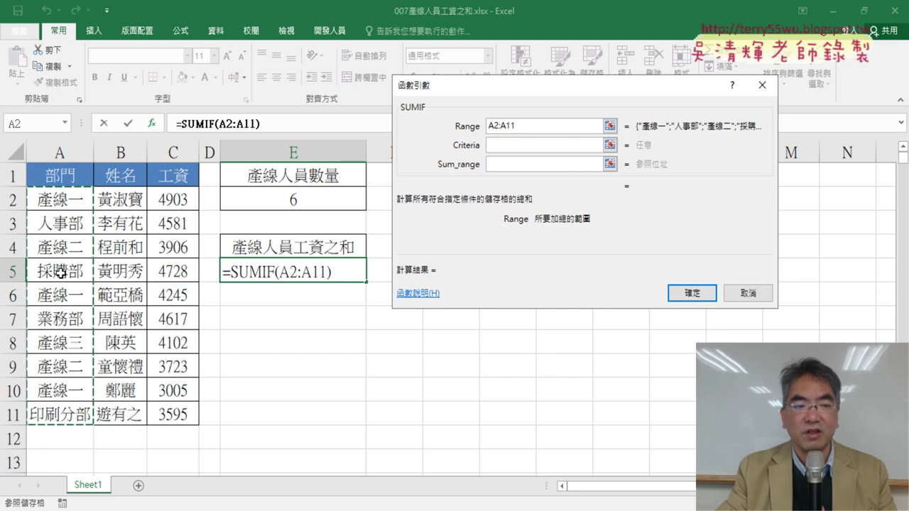
left_click(510, 145)
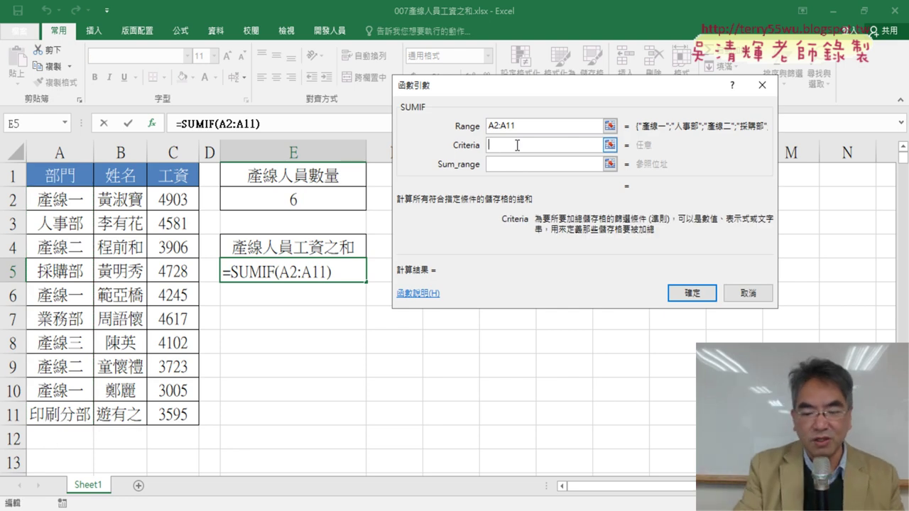
type("\"\"")
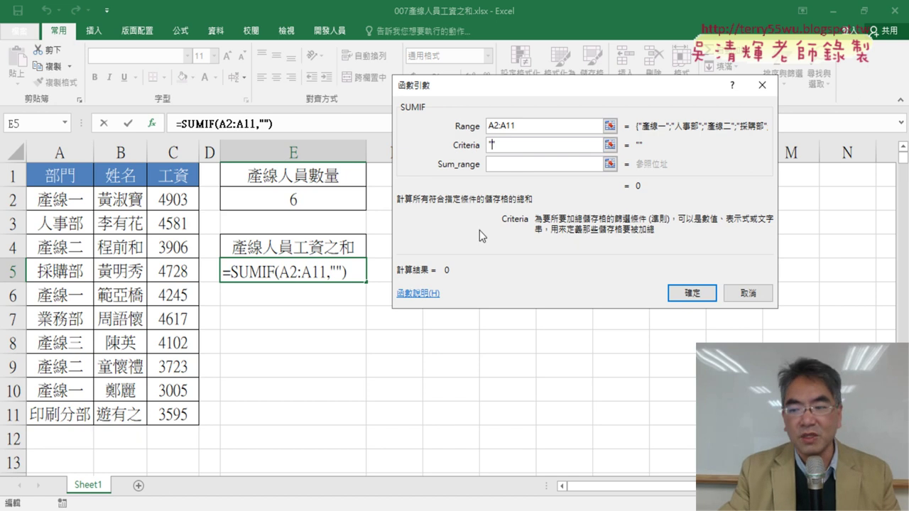
key("Left")
type("產")
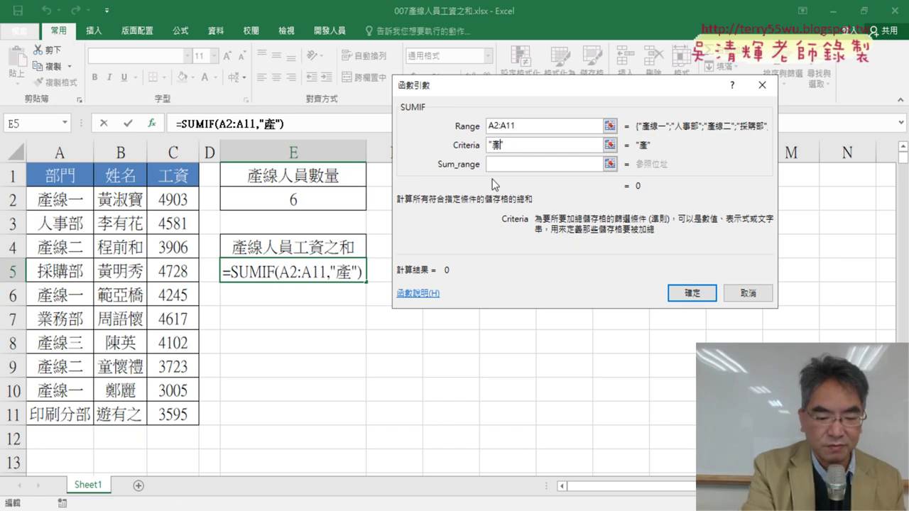
type("ㄒ一ㄢˋ")
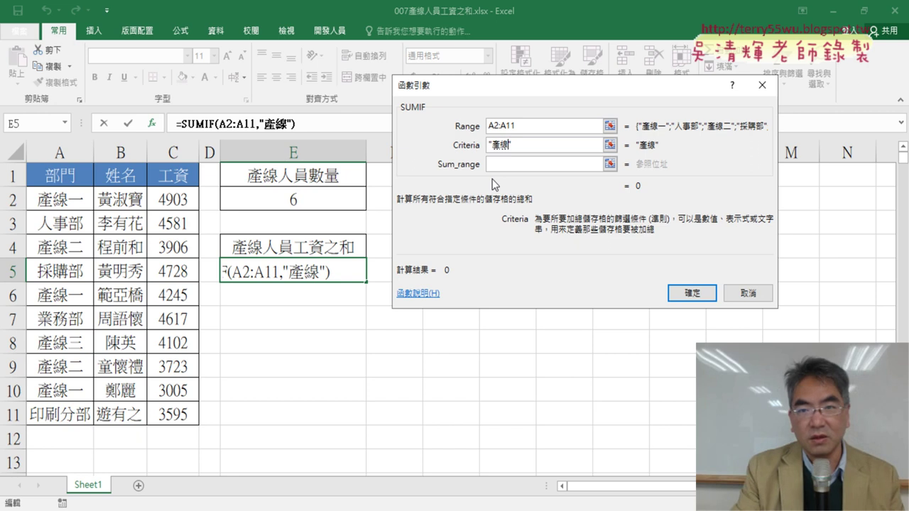
type("*")
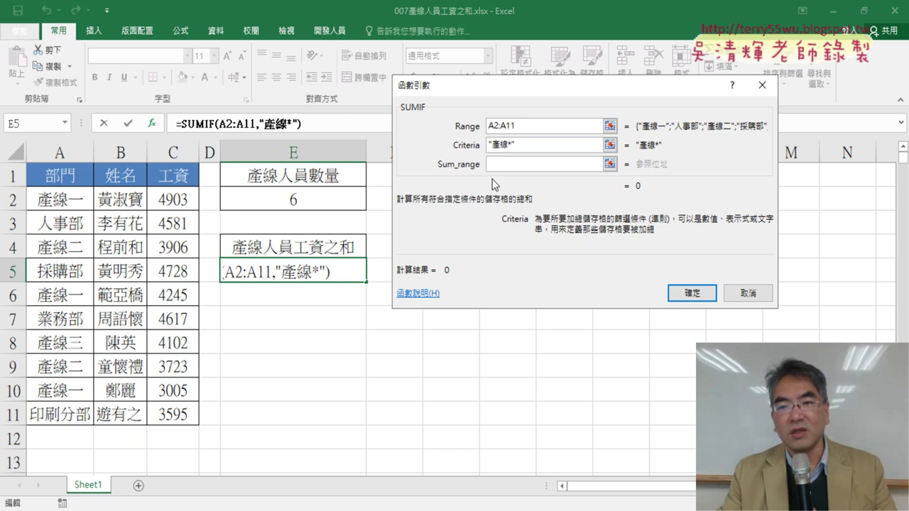
Step: Set Sum_range to C2:C11 and commit =SUMIF(A2:A11,"產線*",C2:C11), giving 23884
left_click(557, 162)
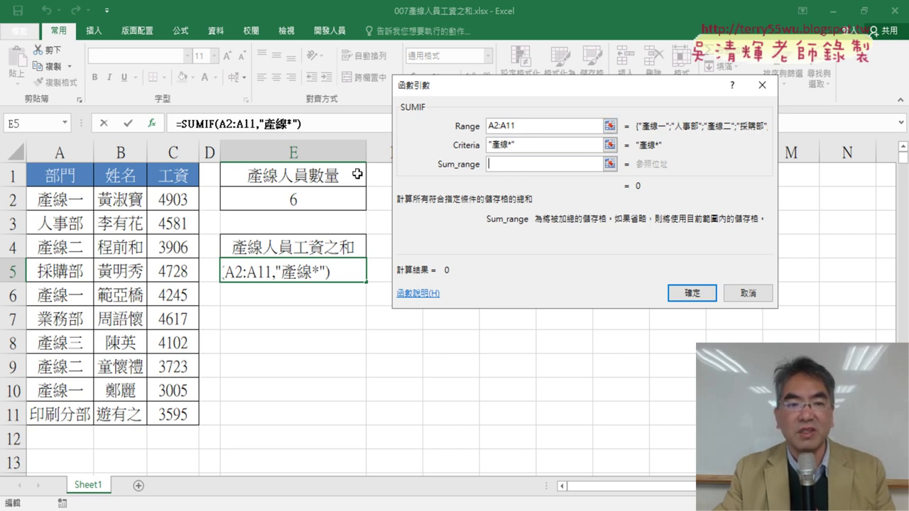
left_click_drag(169, 201, 170, 416)
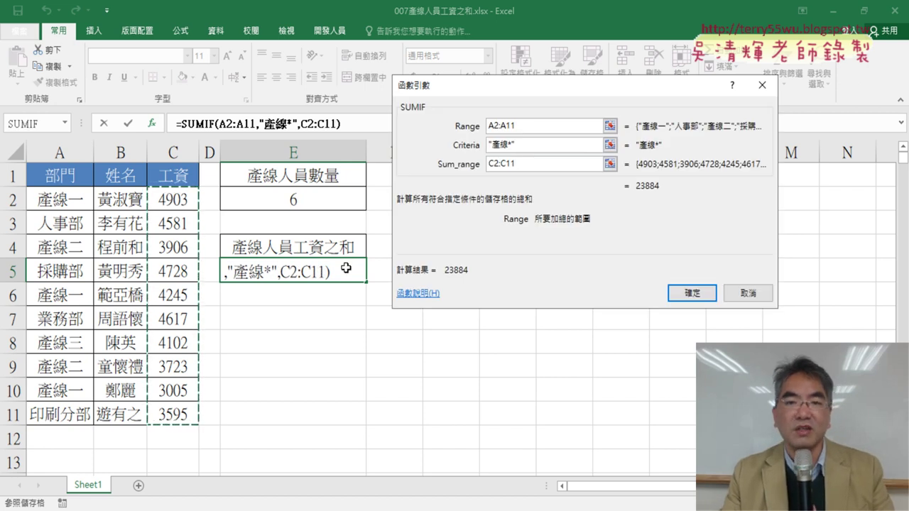
left_click(495, 127)
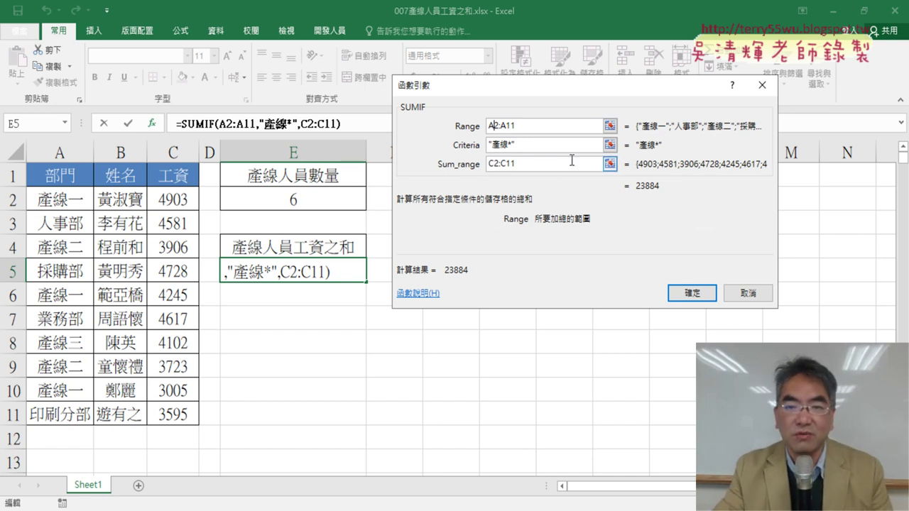
left_click(551, 165)
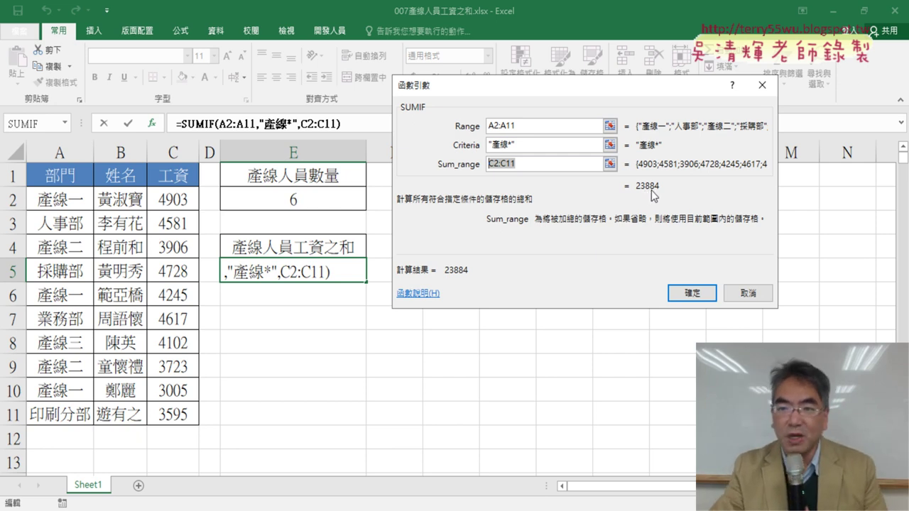
left_click(703, 293)
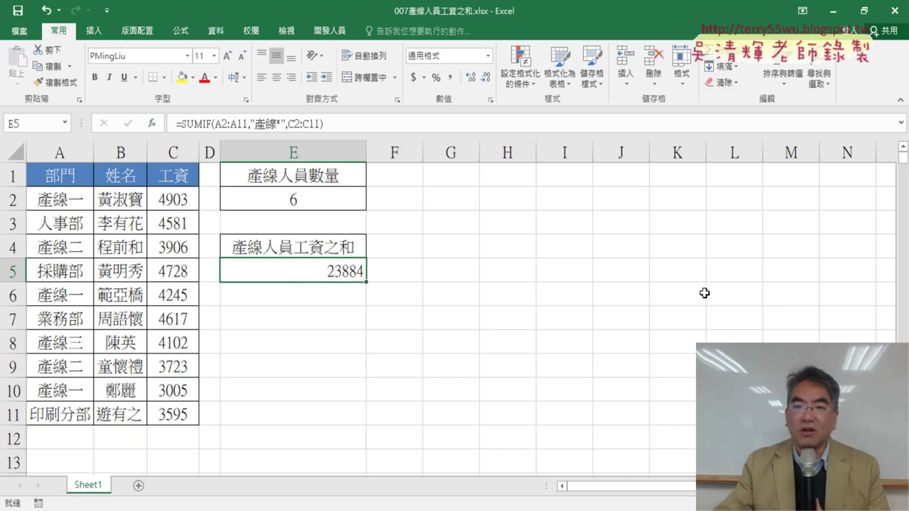
Step: Inspect the E2 COUNTIF and E5 SUMIF formulas, reopening SUMIF's arguments without changes
left_click(333, 199)
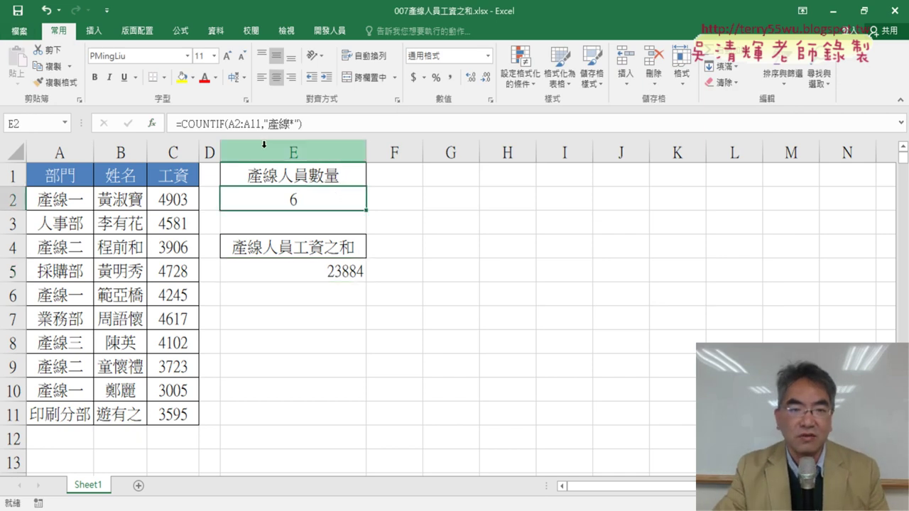
left_click(327, 272)
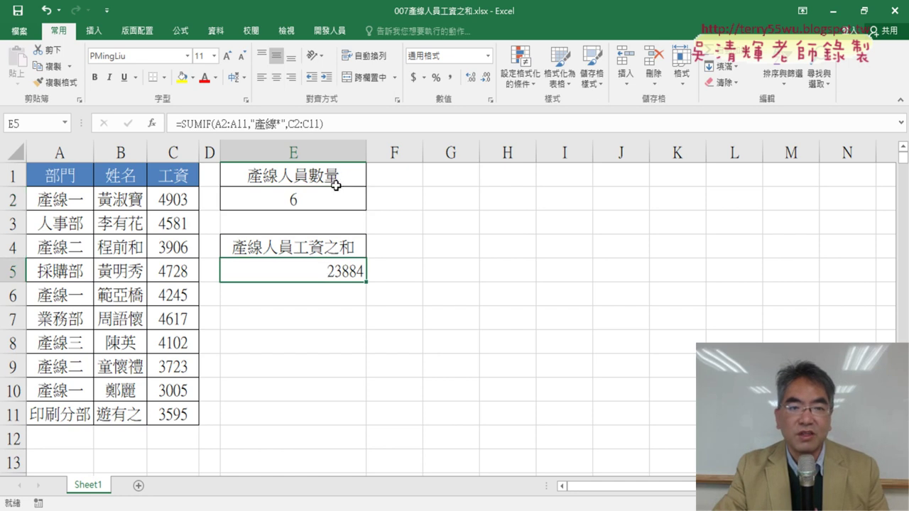
left_click(192, 124)
left_click(153, 124)
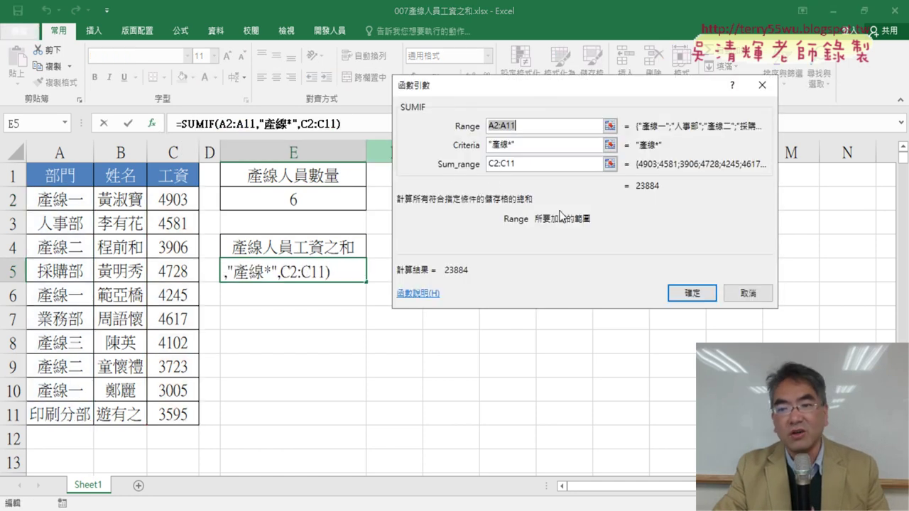
left_click(747, 293)
Step: Copy the 產線人員工資之和 heading from E4 and select E7
left_click(327, 248)
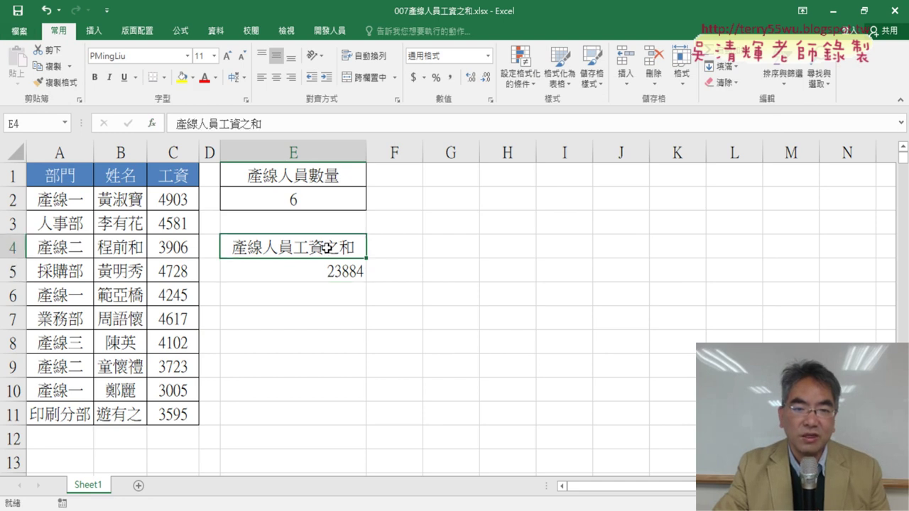
key("ctrl+c")
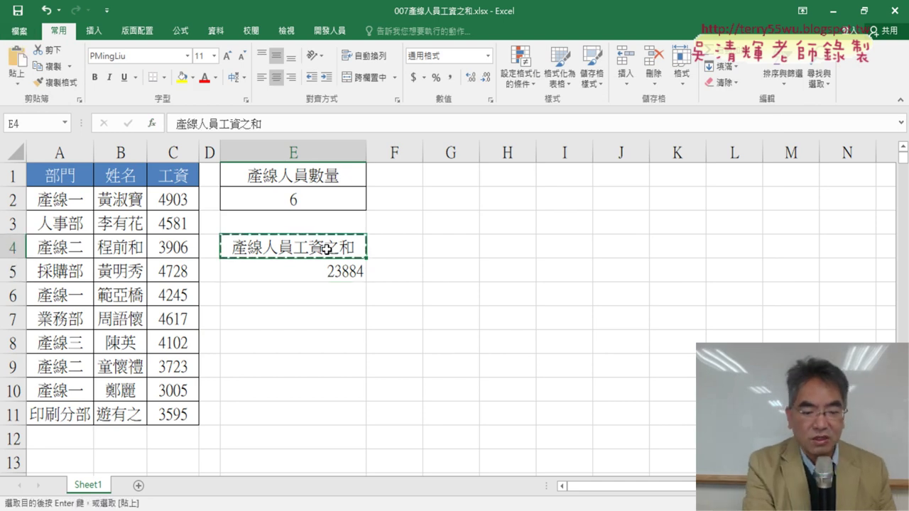
left_click(292, 319)
Step: Paste the heading into E7 and change its ending to read 產線人員工資之平均
key("ctrl+v")
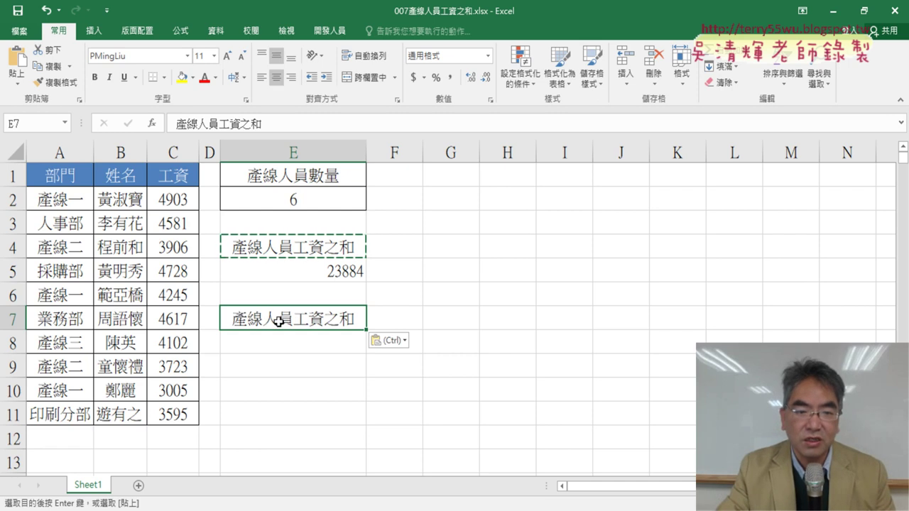
double_click(346, 321)
double_click(345, 320)
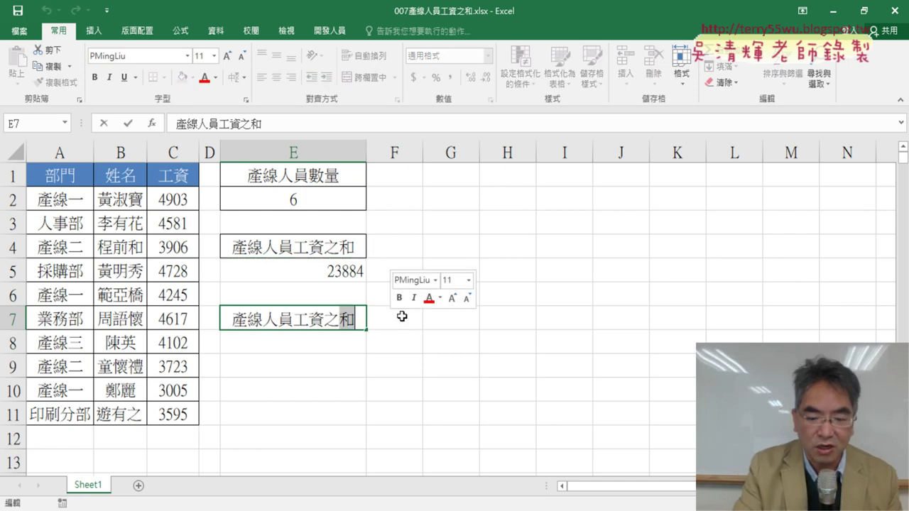
type("ㄆㄧㄥ6")
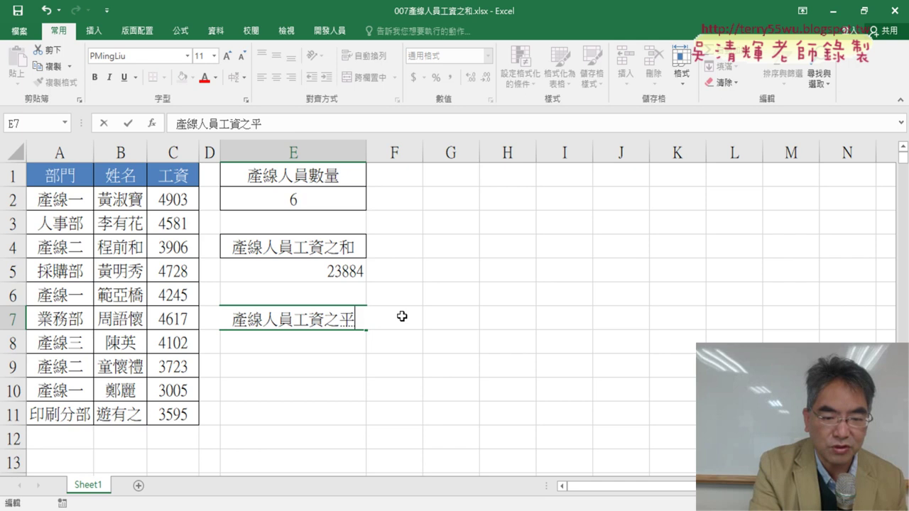
type("ㄐㄩㄣ")
key("space")
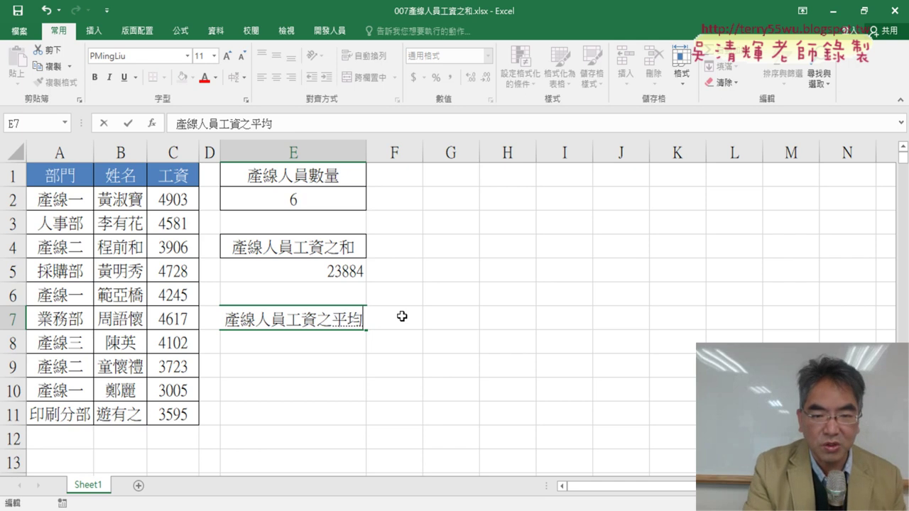
key("Return")
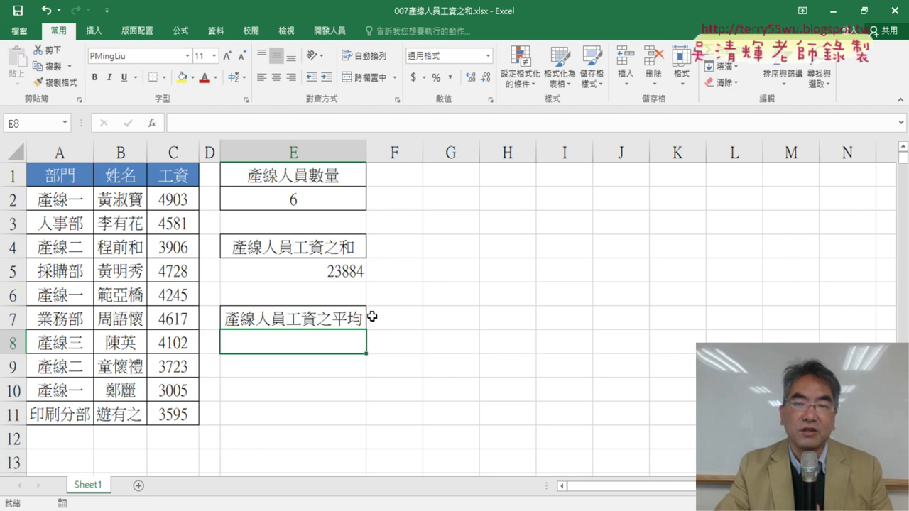
Step: Insert AVERAGEIF into E8 from the 統計 function category
left_click(152, 124)
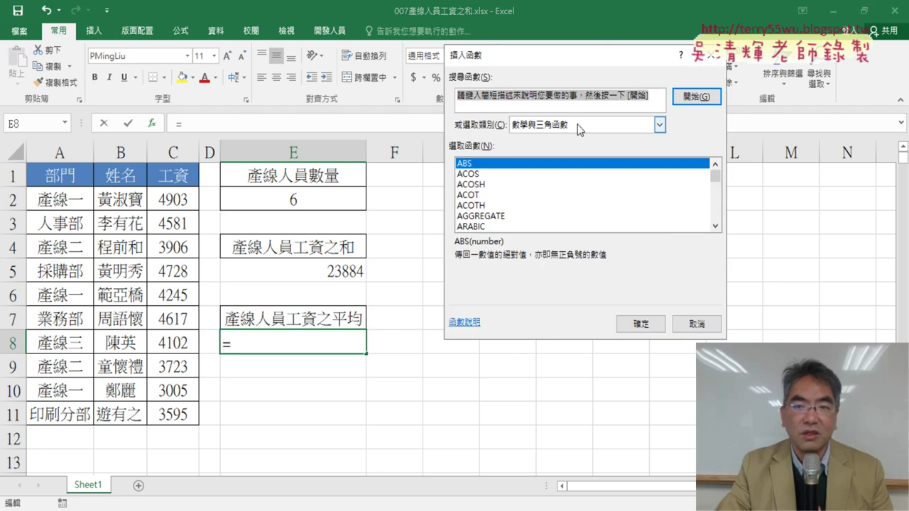
left_click(577, 124)
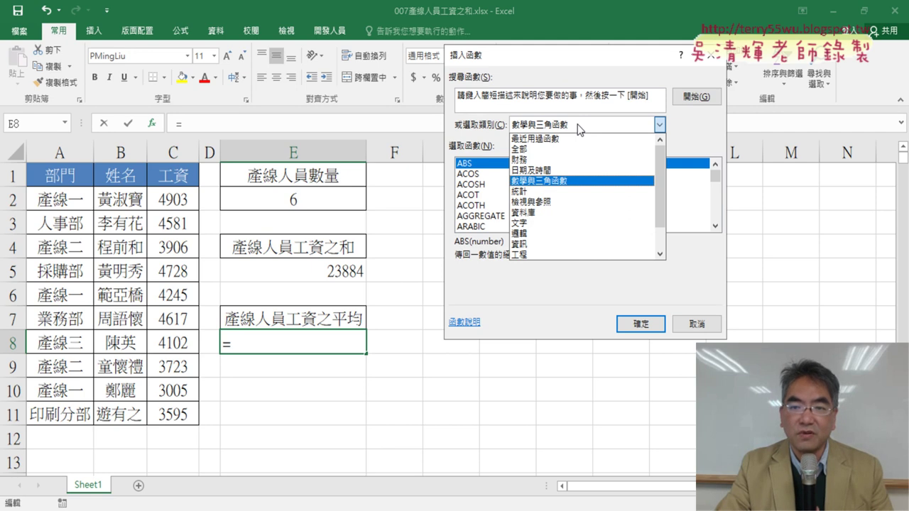
left_click(577, 199)
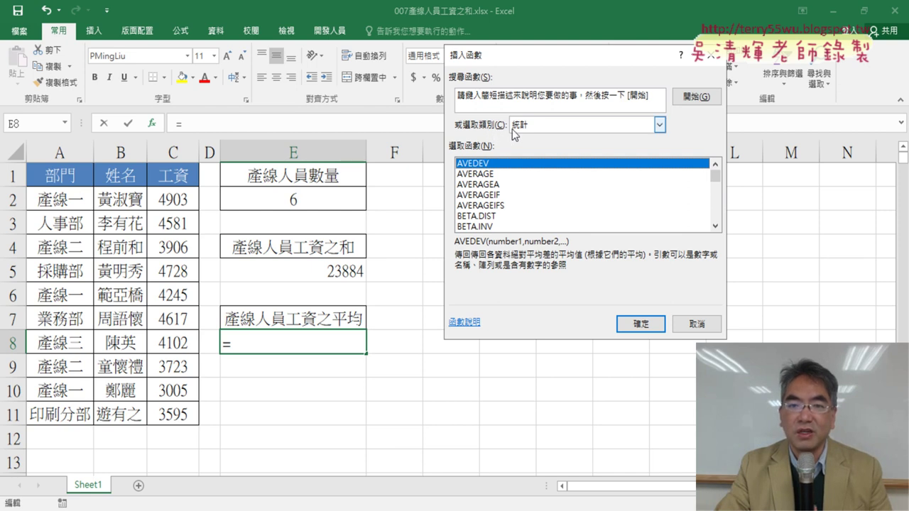
left_click(470, 194)
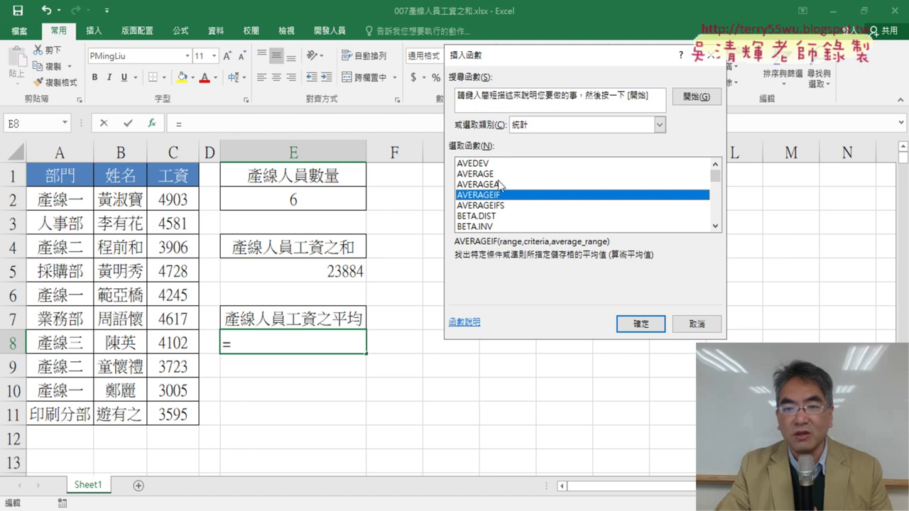
left_click(500, 174)
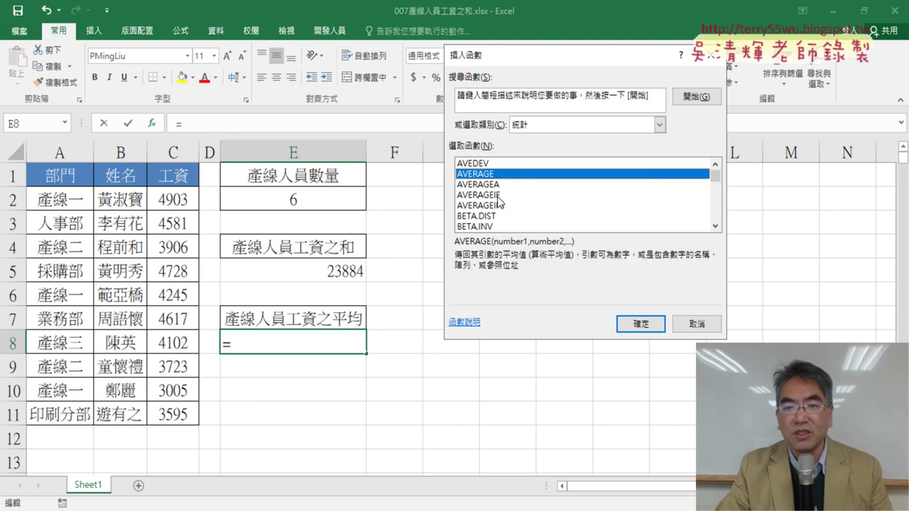
left_click(498, 196)
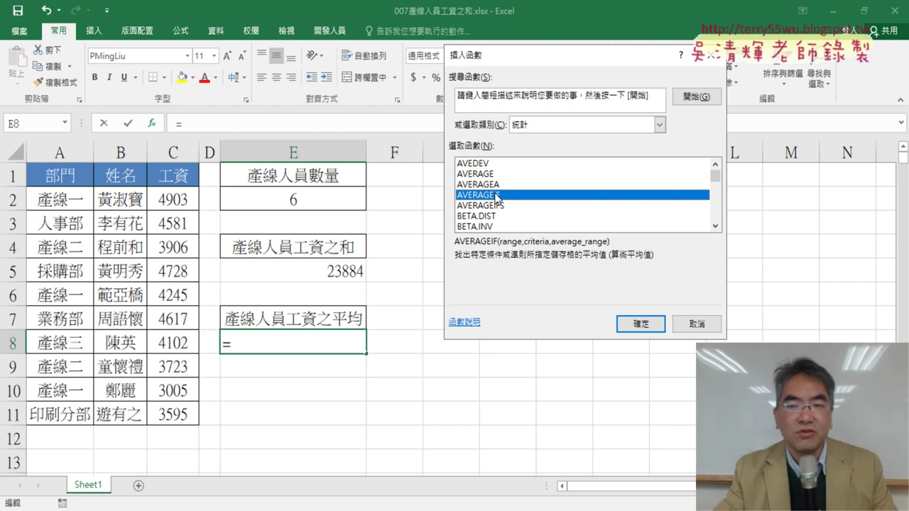
left_click(650, 324)
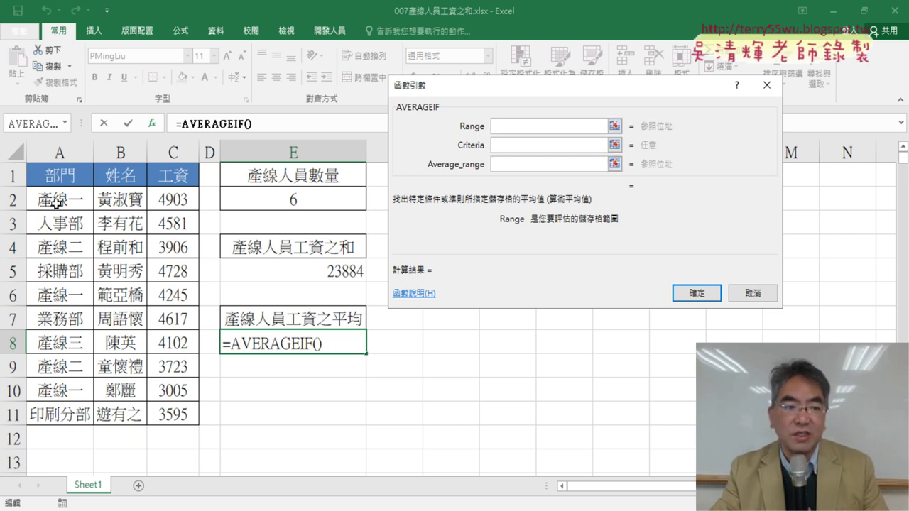
Step: Fill AVERAGEIF with range A2:A11, criterion 產線*, and average range C2:C11
left_click_drag(57, 202, 73, 415)
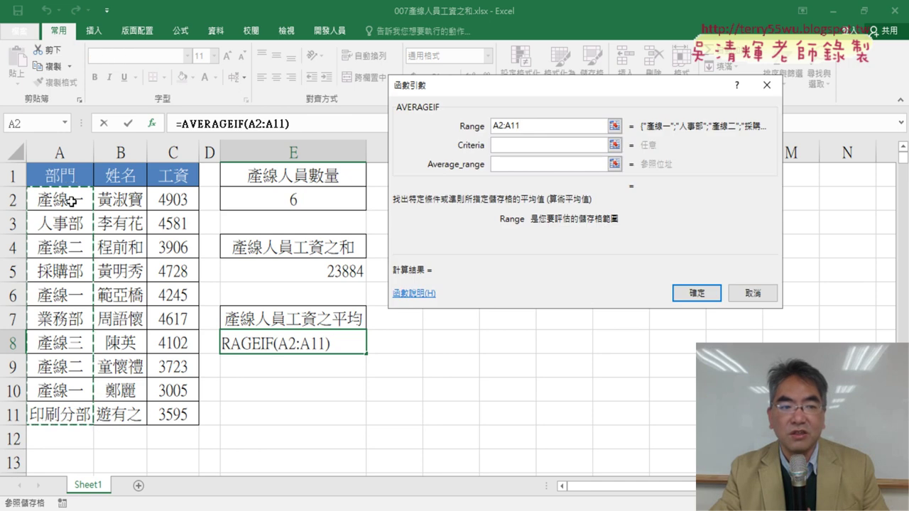
left_click(534, 145)
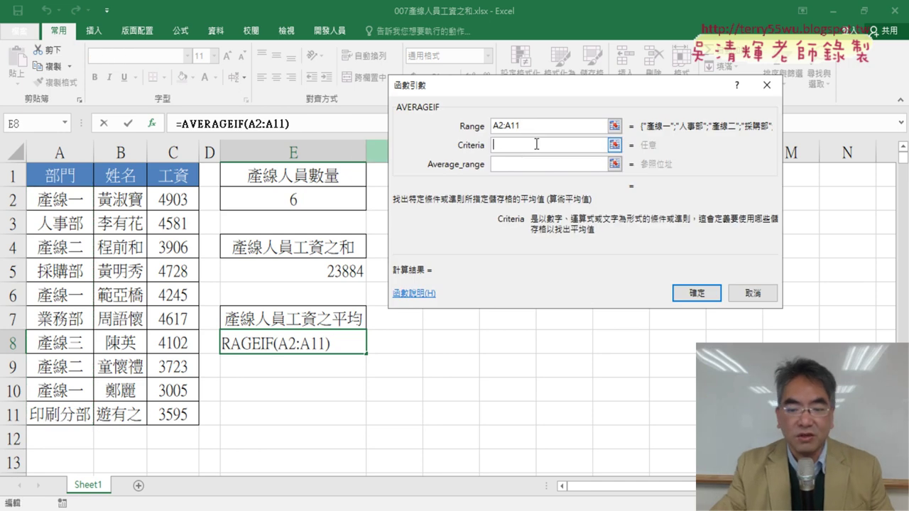
type("\"\"")
key("Left")
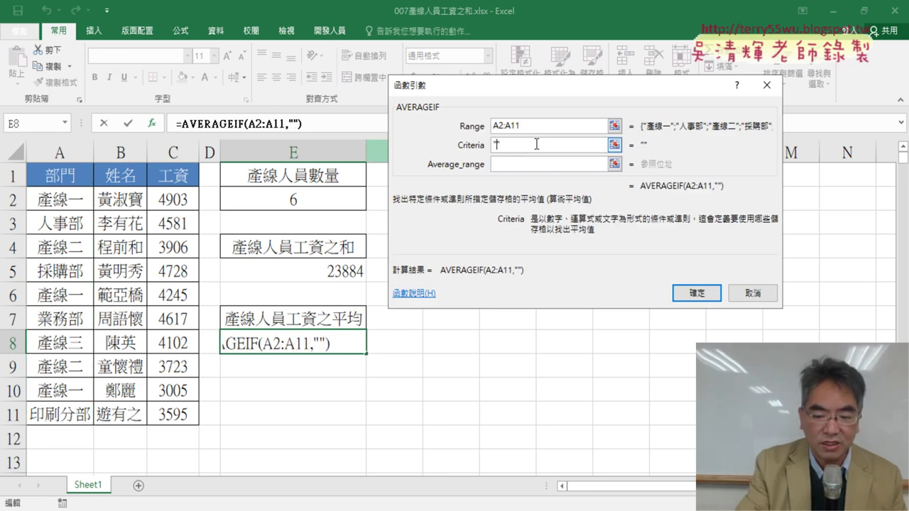
type("ㄔㄢˇ")
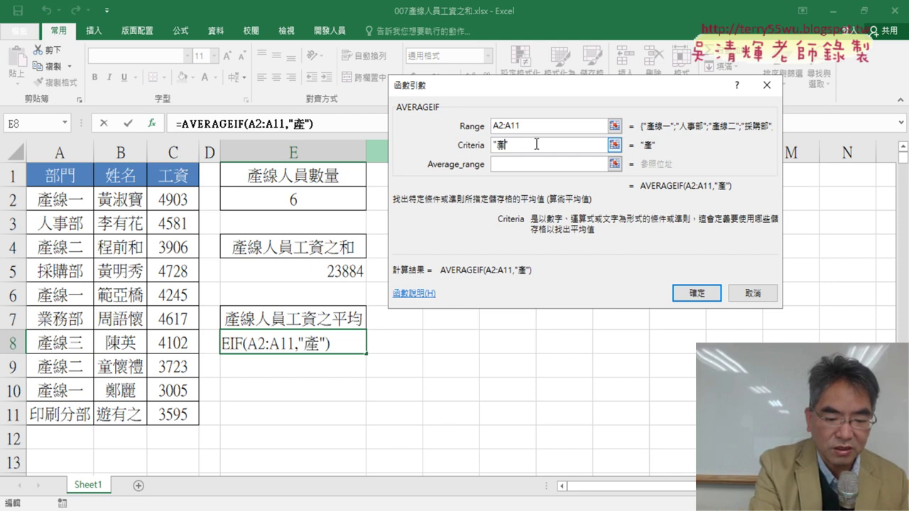
type("ㄒㄧㄢ")
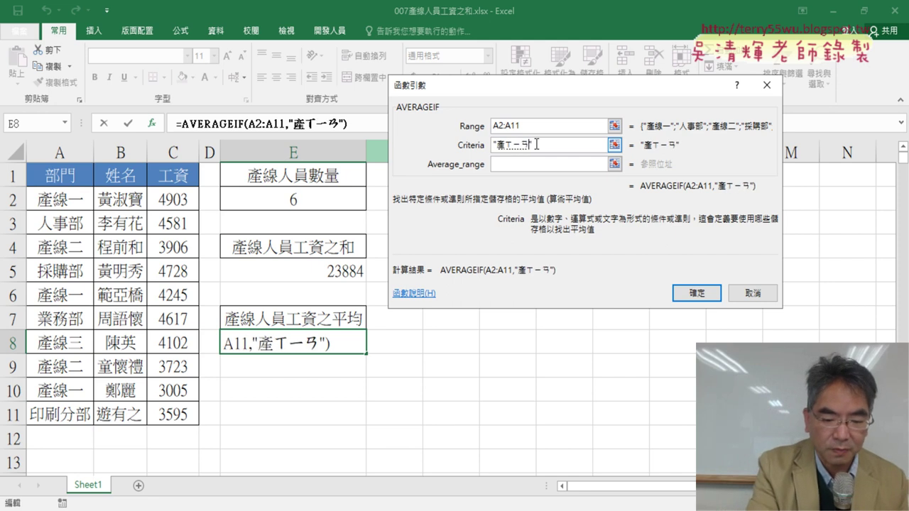
type("ˇ")
key("BackSpace")
type("ㄒㄧ")
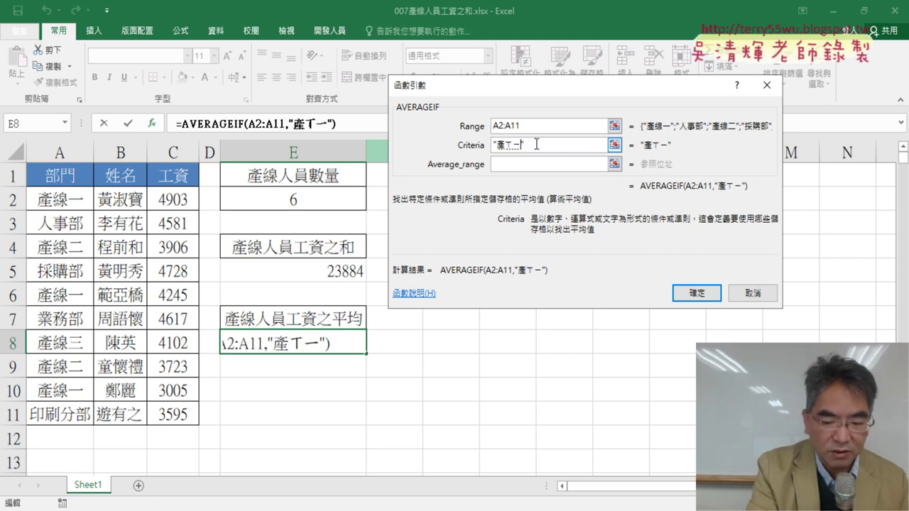
type("ㄢˋ")
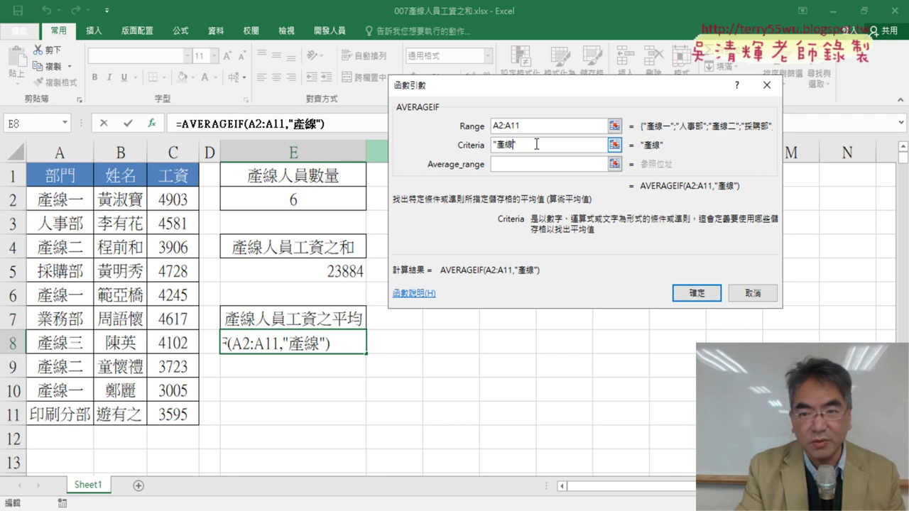
type("*")
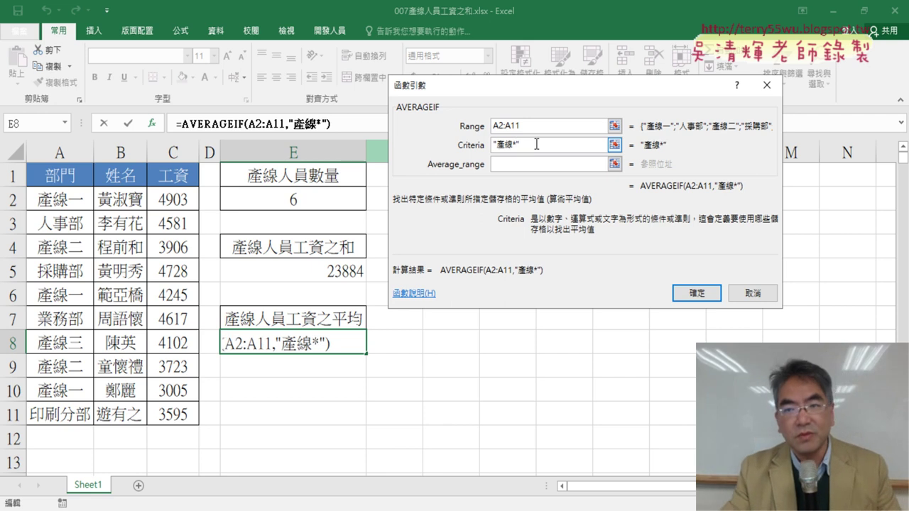
left_click(524, 168)
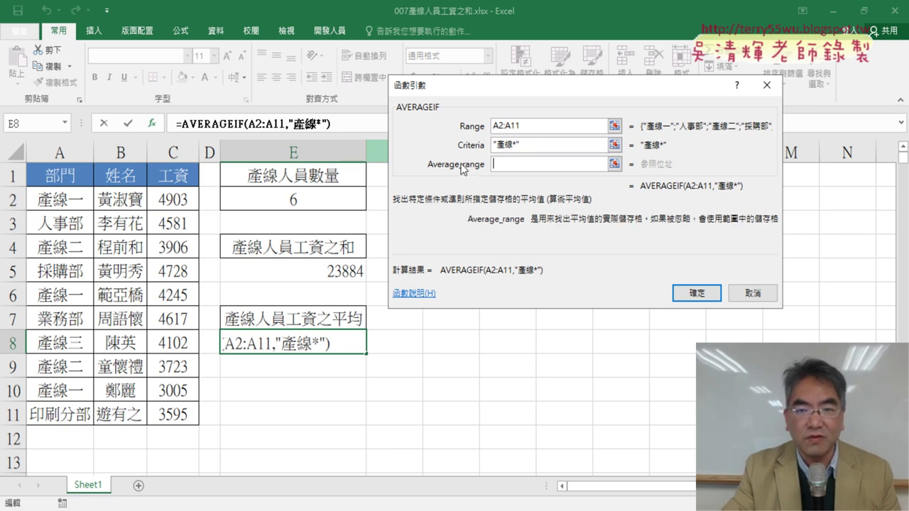
left_click_drag(158, 204, 174, 423)
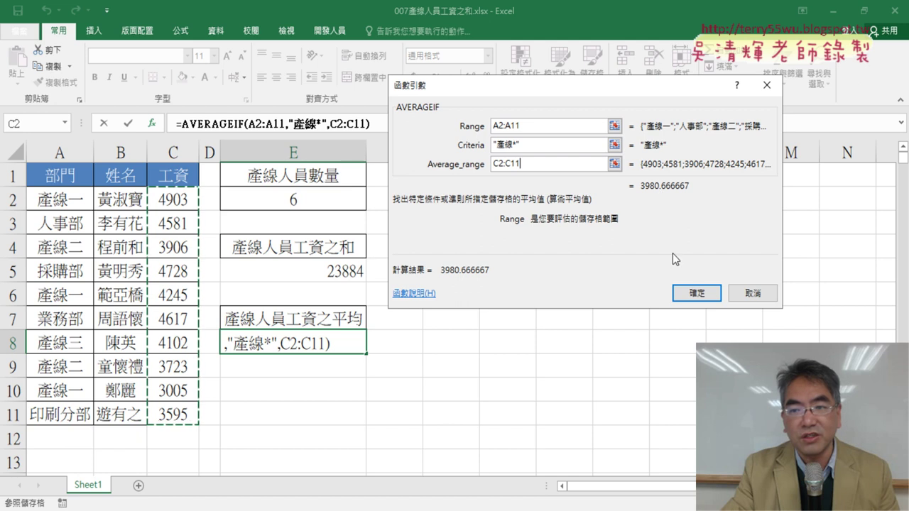
left_click(707, 296)
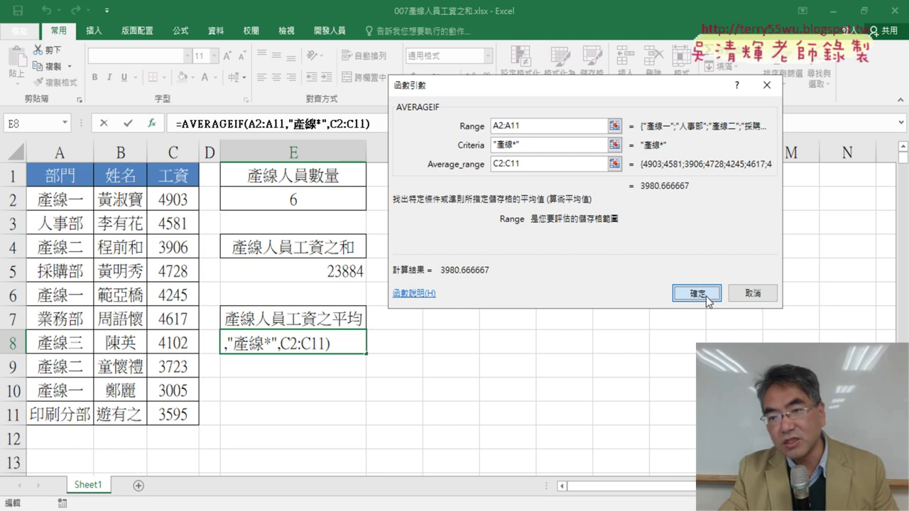
Step: Commit the AVERAGEIF in E8 and decrease decimals until it shows 3981
left_click(706, 296)
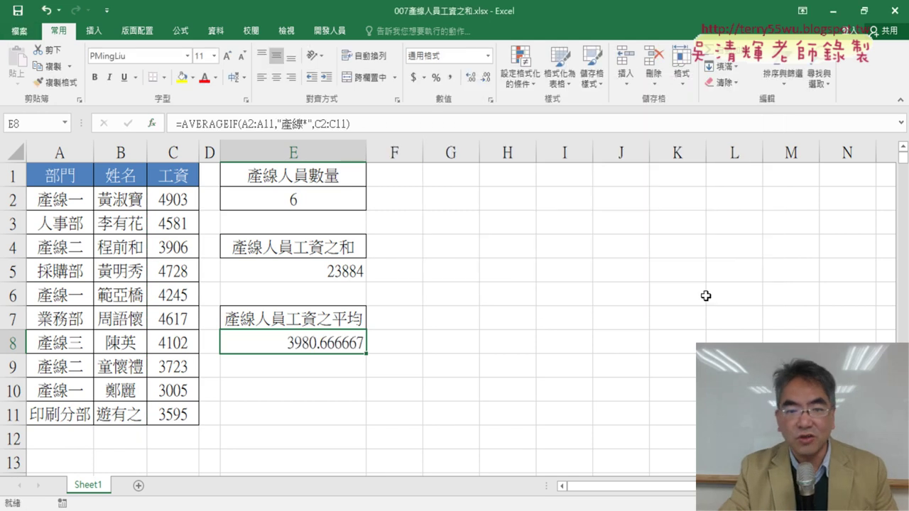
left_click(486, 79)
left_click(486, 78)
left_click(486, 78)
left_click(485, 78)
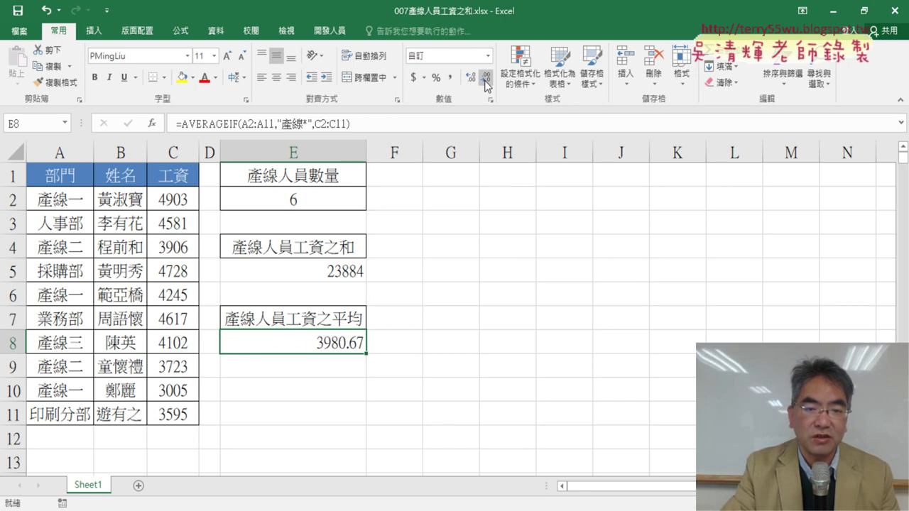
left_click(486, 79)
left_click(486, 79)
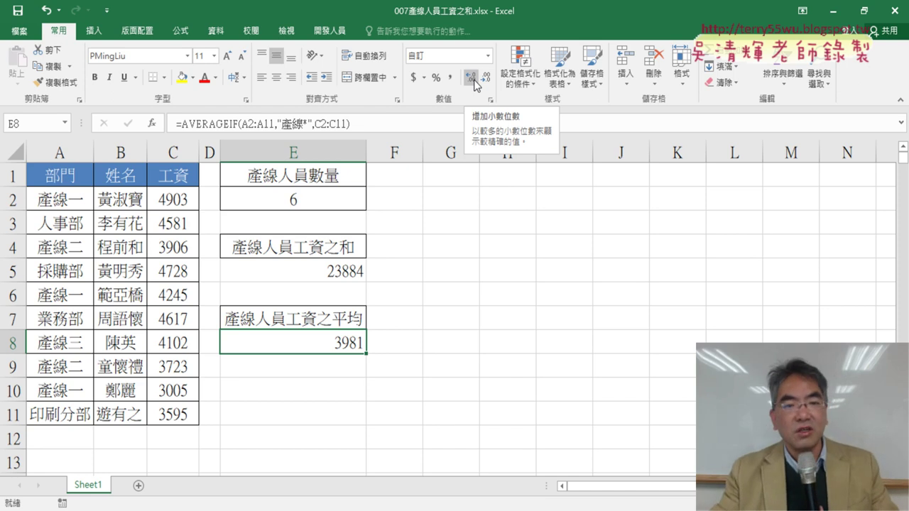
left_click(346, 202)
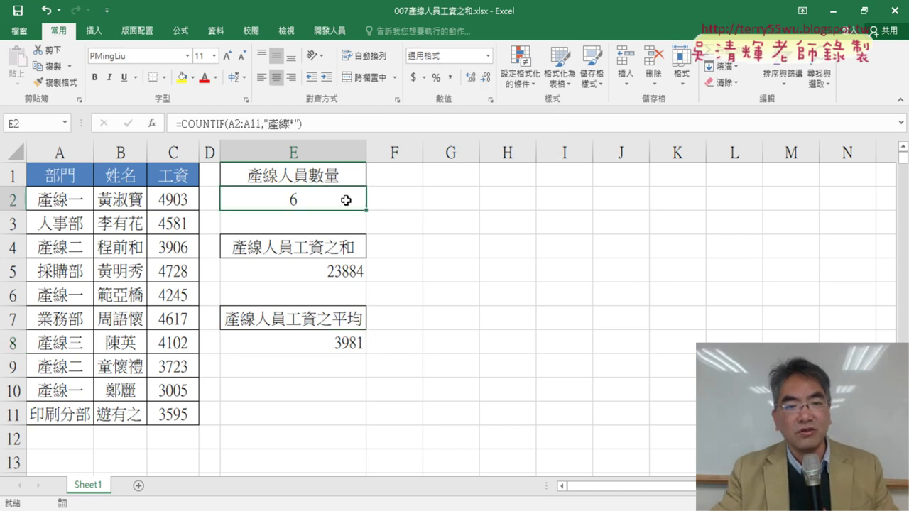
Step: Compare the E5 and E8 formulas, then reopen E5's SUMIF argument breakdown
left_click(341, 272)
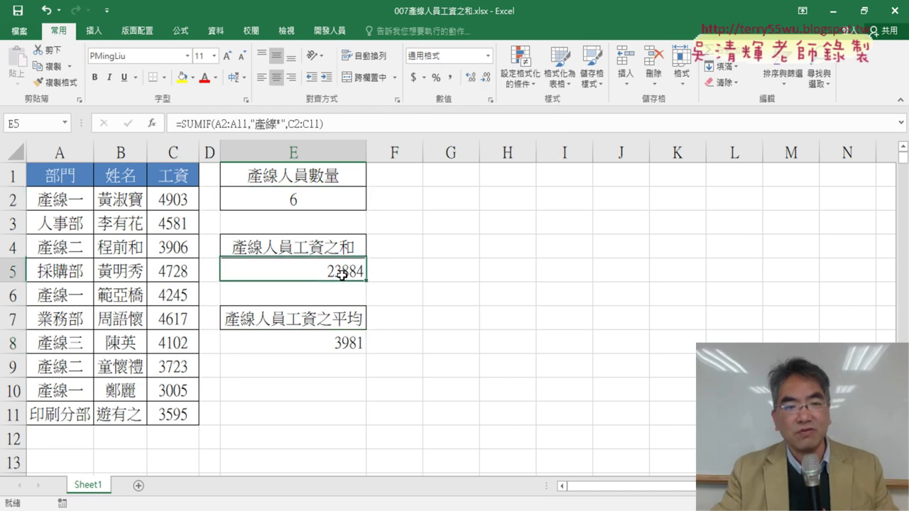
left_click(347, 346)
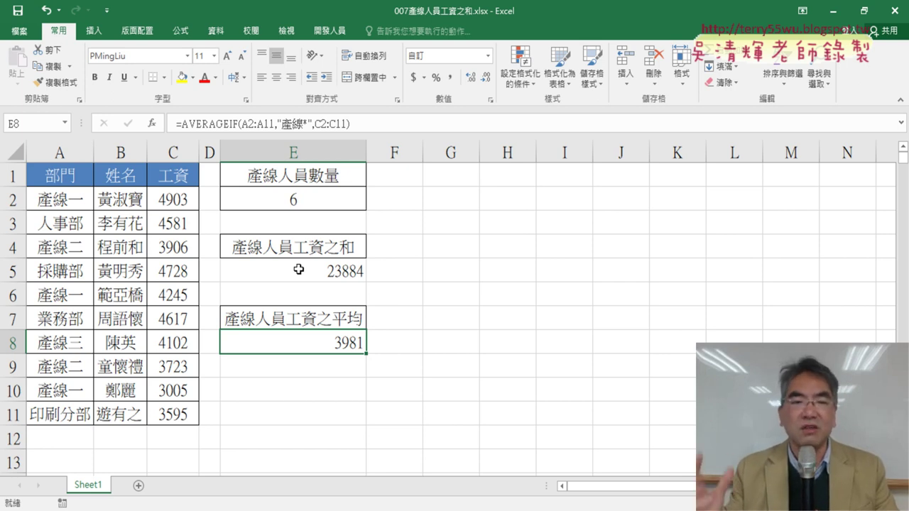
left_click(299, 269)
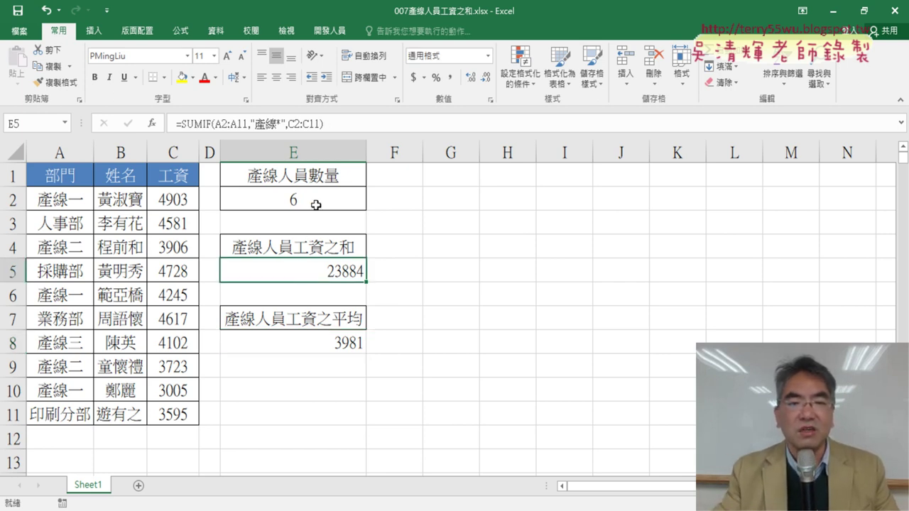
left_click(151, 123)
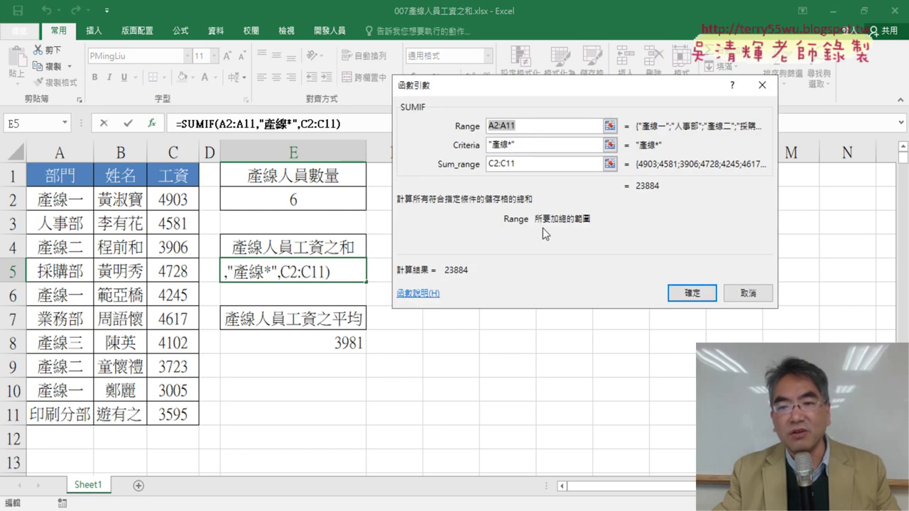
Step: Check the SUMIF criterion 產線* and sum range C2:C11, then close the dialog unchanged
left_click(530, 143)
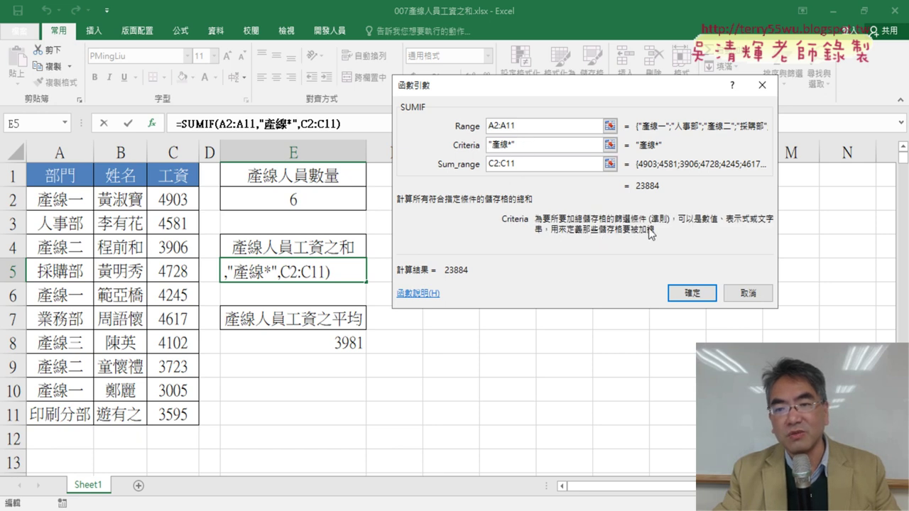
left_click(534, 166)
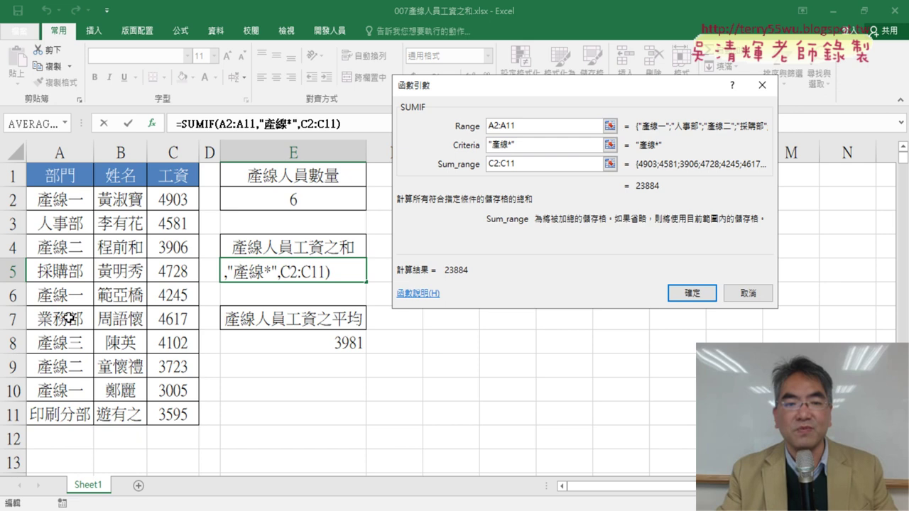
left_click(769, 296)
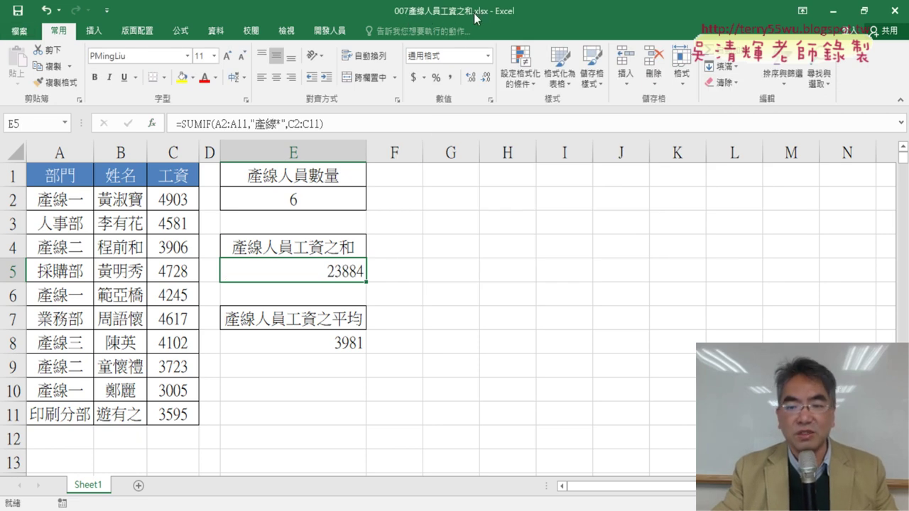
mouse_move(580, 510)
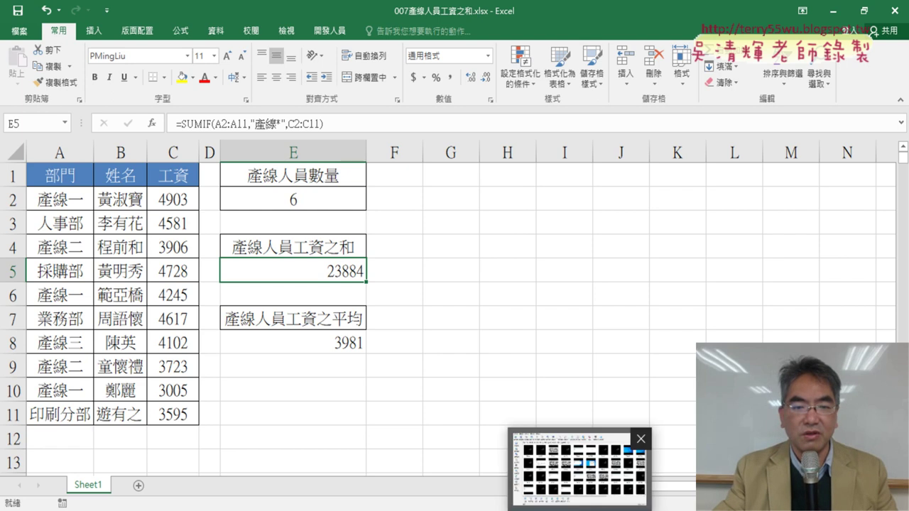